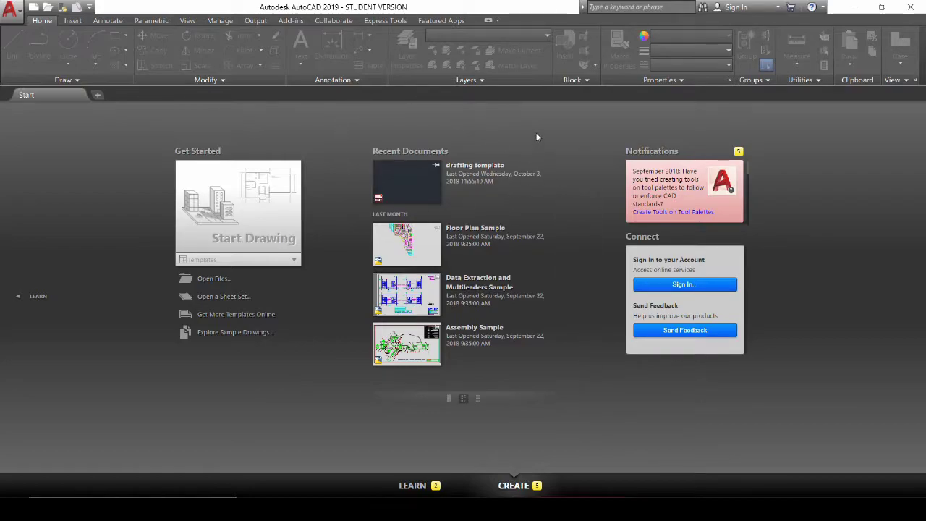
Start a new drawing, Drawing1.dwg, from the drafting template.dwt template.
click(286, 262)
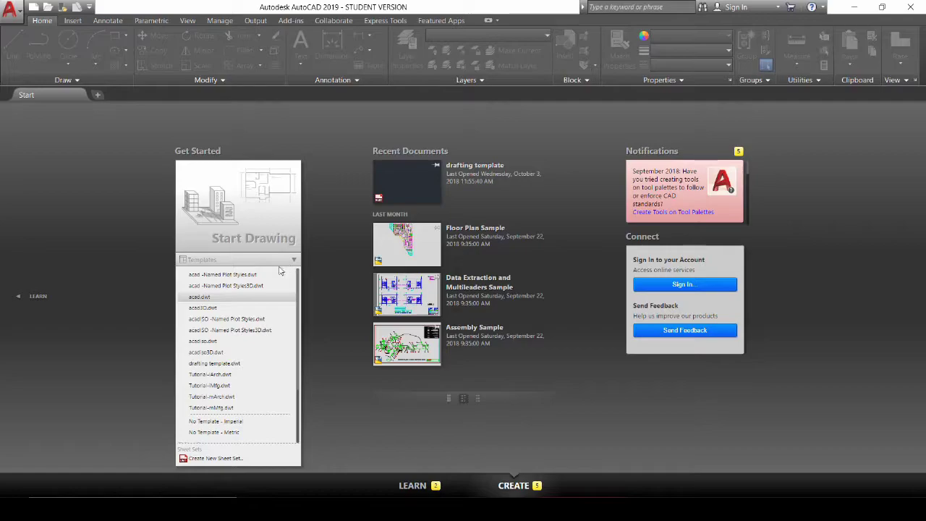
click(243, 366)
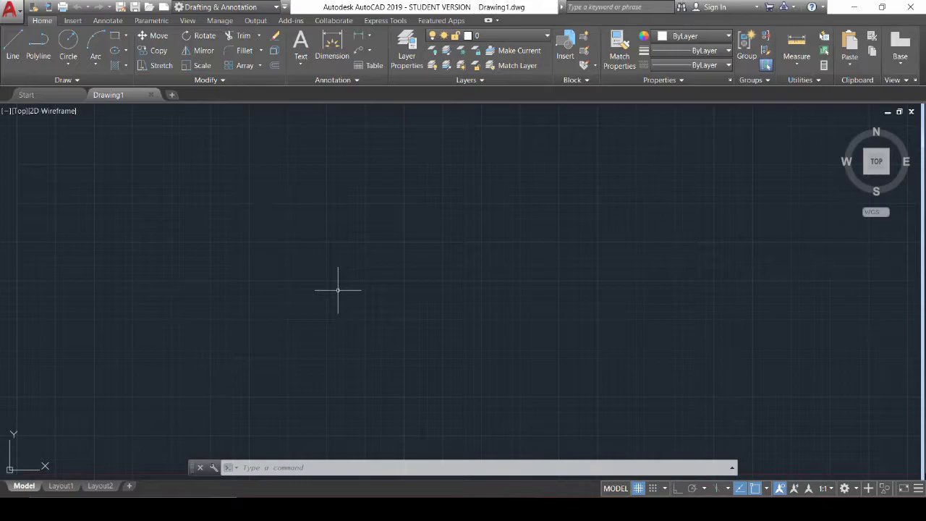
Run LIMITS and set the lower-left corner of the model space limits to 0,0.
text(l)
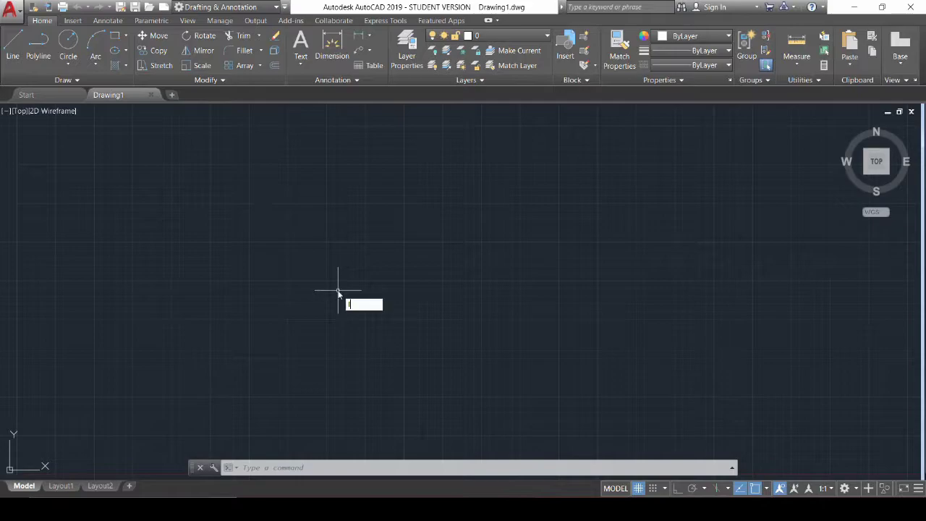
text(i)
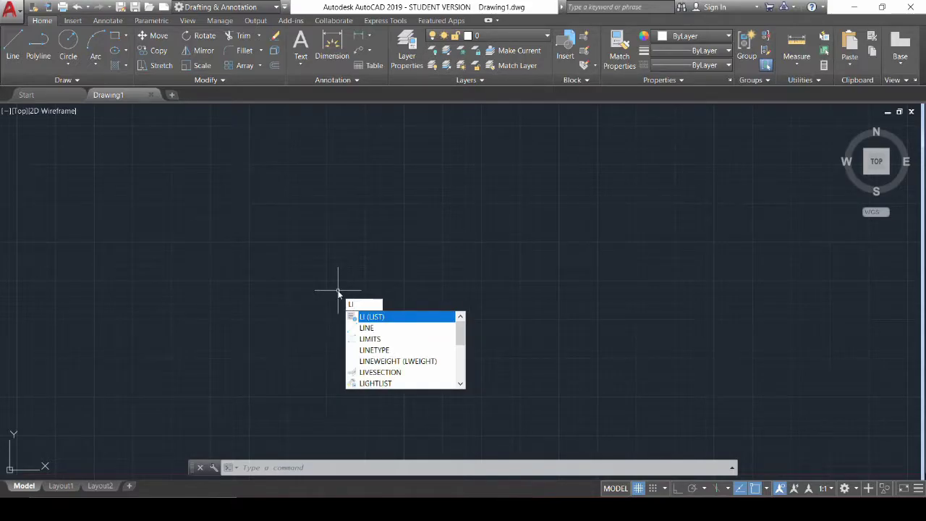
text(m)
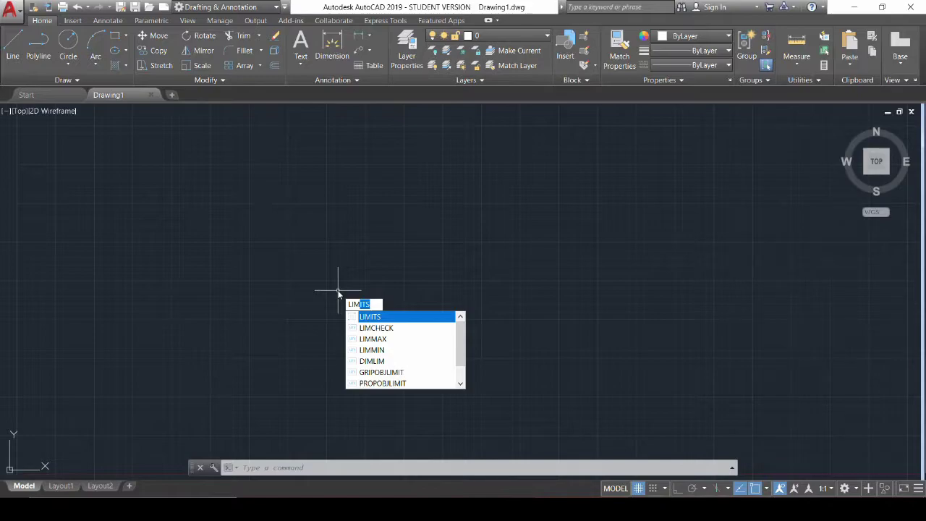
key(Return)
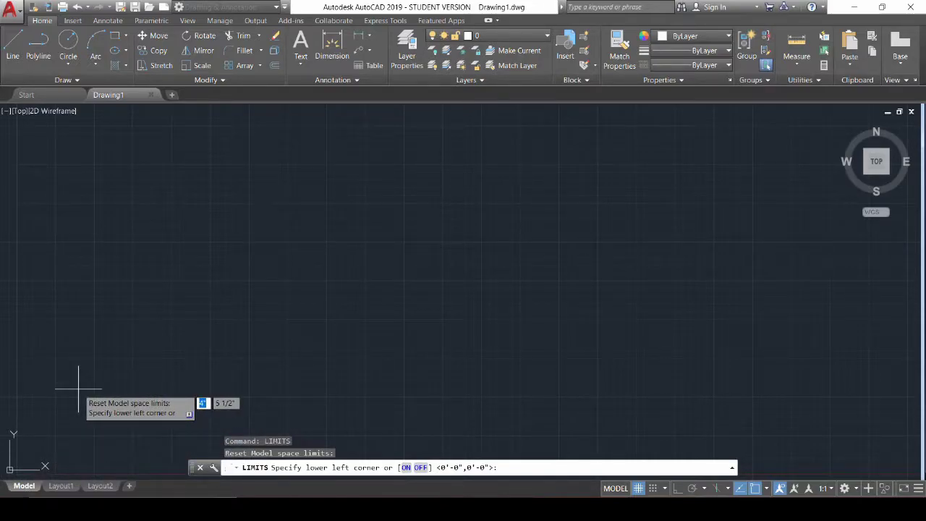
text(0)
key(Tab)
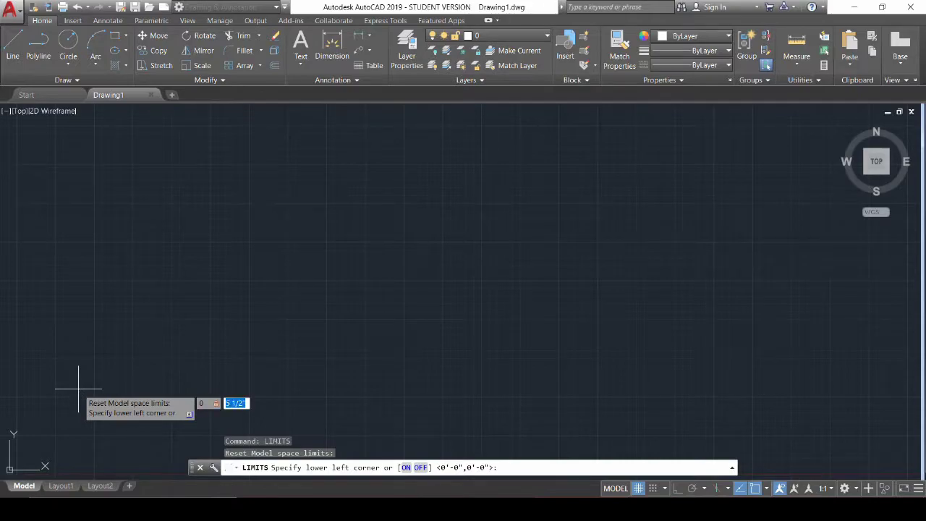
text(0)
key(Return)
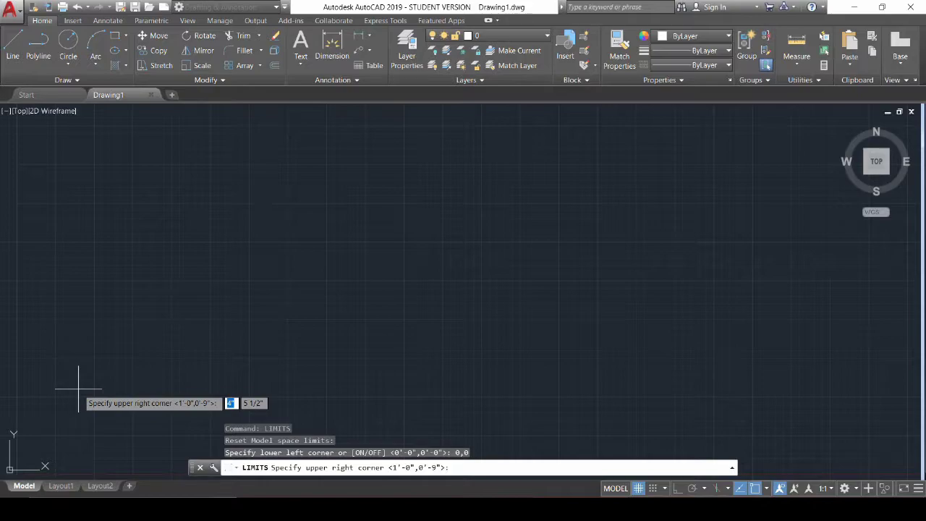
Set the upper-right limits corner to 100',100', correcting a mistyped y value.
text(100')
key(Tab)
text(100)
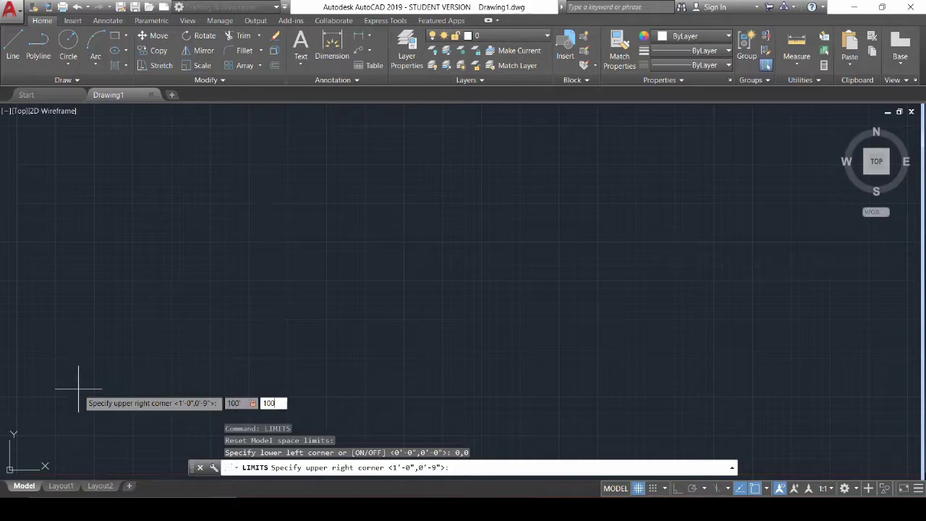
text(0')
key(BackSpace)
key(BackSpace)
text(')
key(Return)
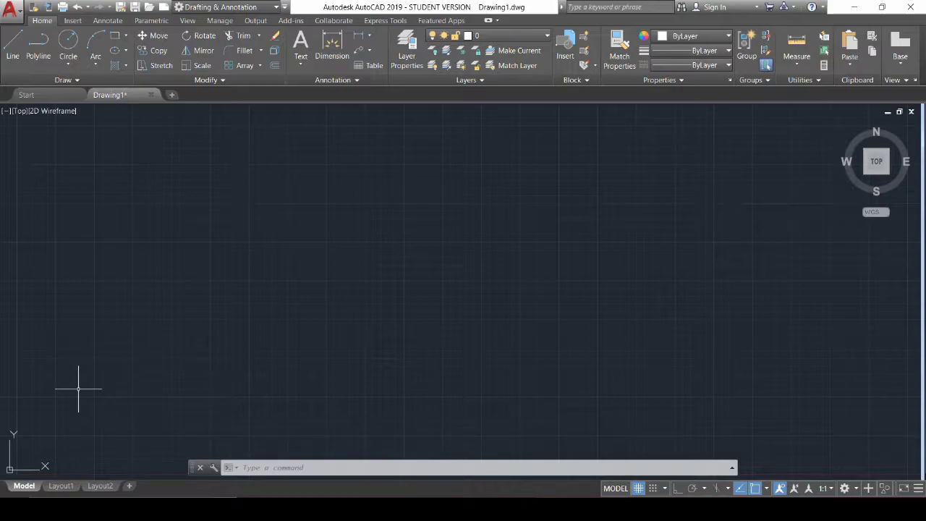
Zoom to the drawing extents with Z then E, then start ZOOM again.
text(z)
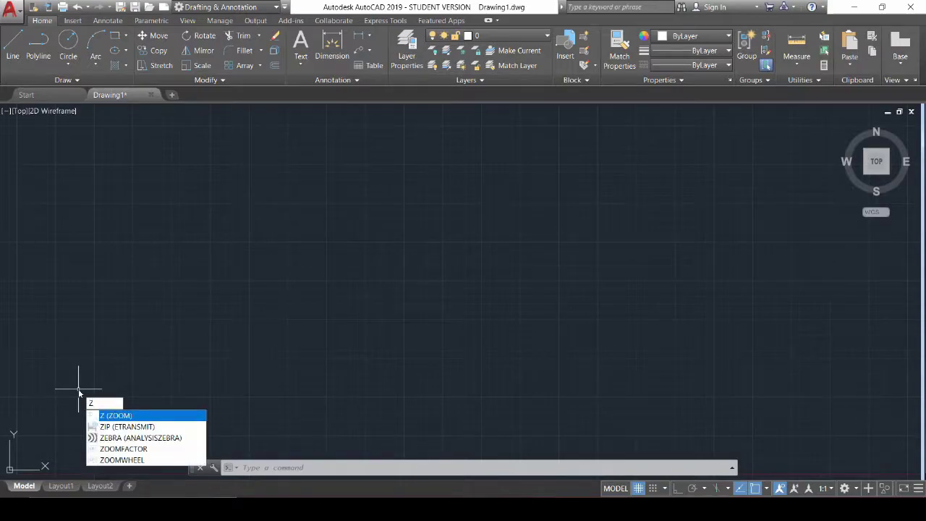
key(Return)
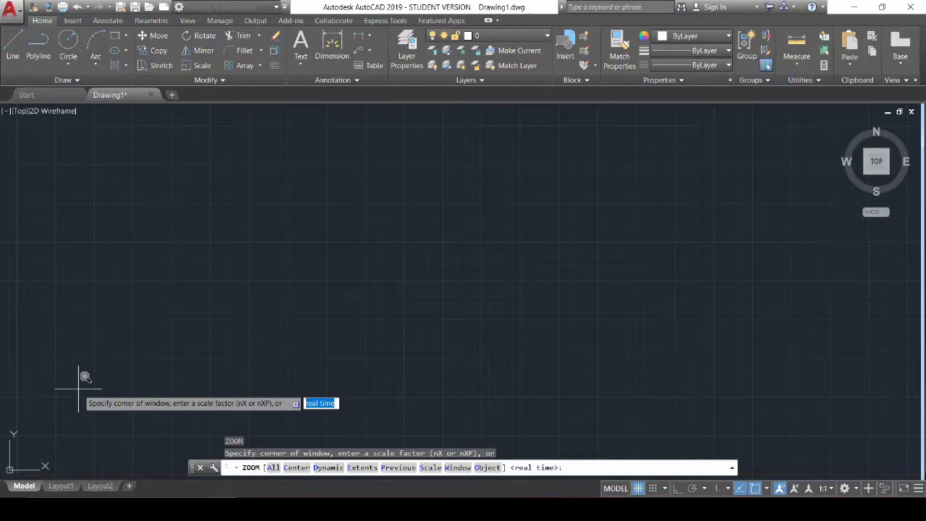
text(e)
key(Return)
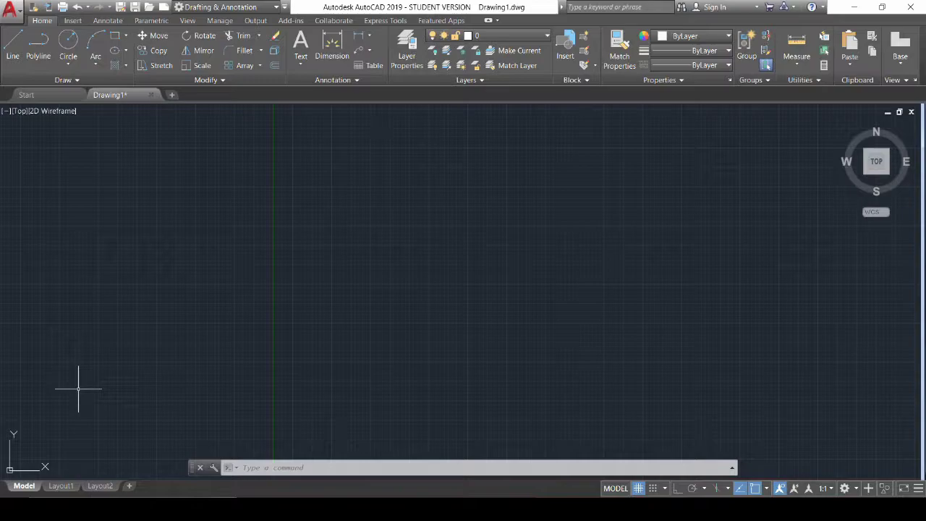
text(z)
key(Return)
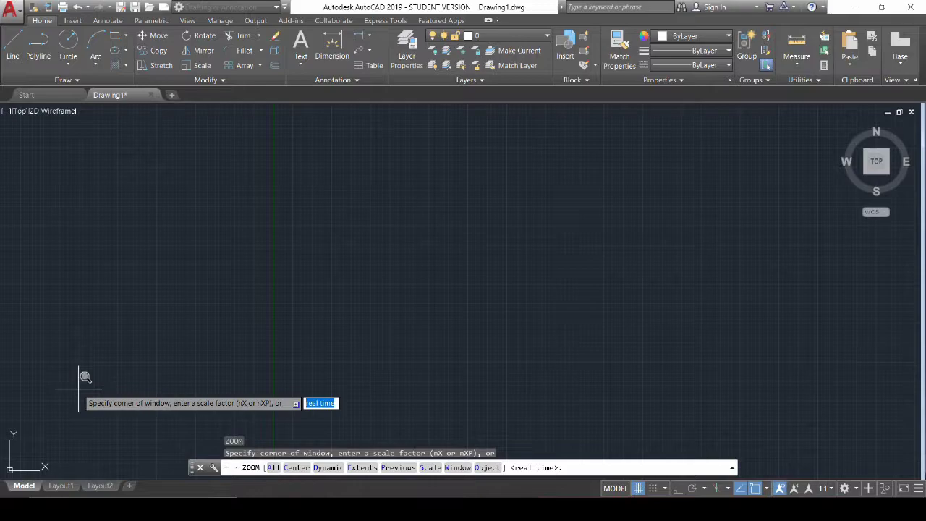
Cancel the zoom and rerun LIMITS with corners 0,0 and 5',5'.
key(Escape)
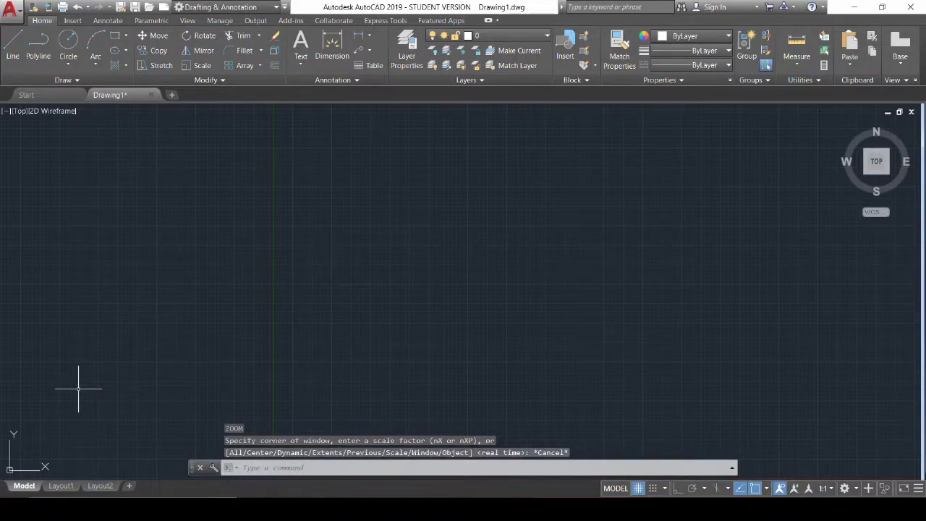
text(LIMITS)
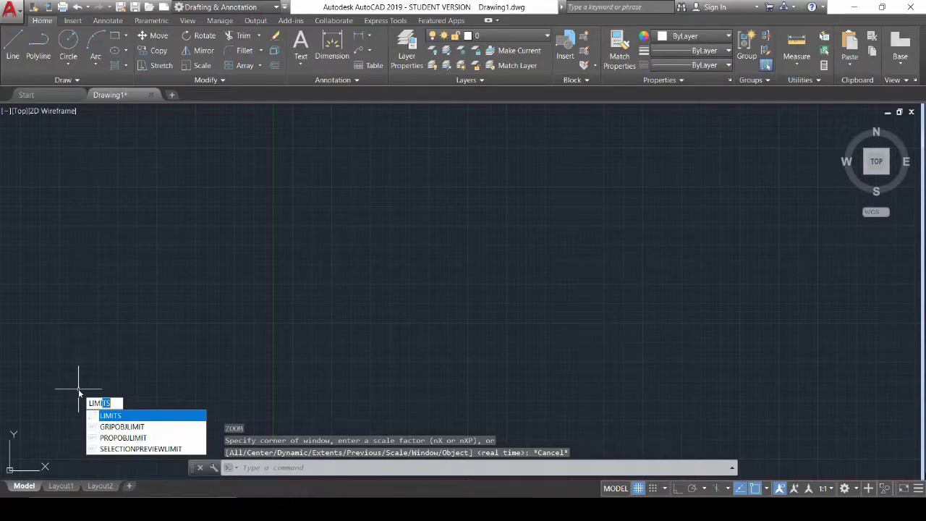
key(Return)
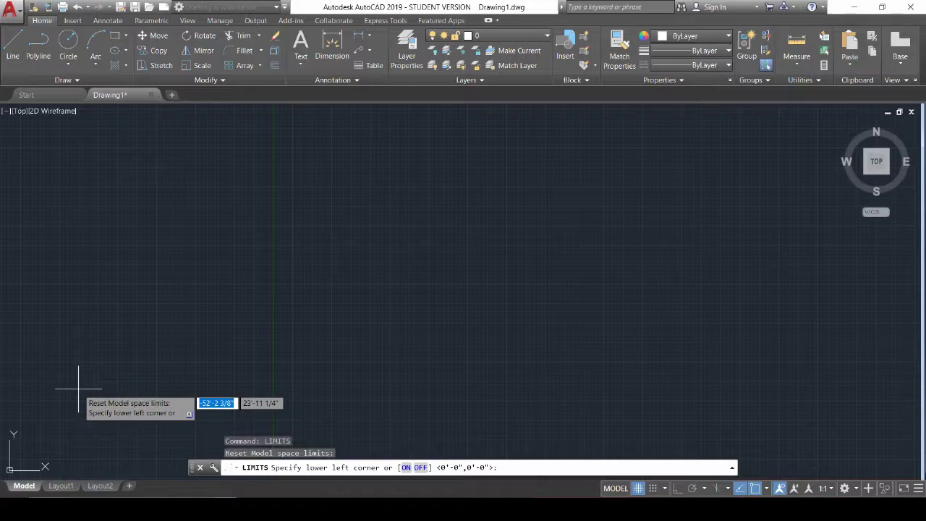
text(0)
key(Tab)
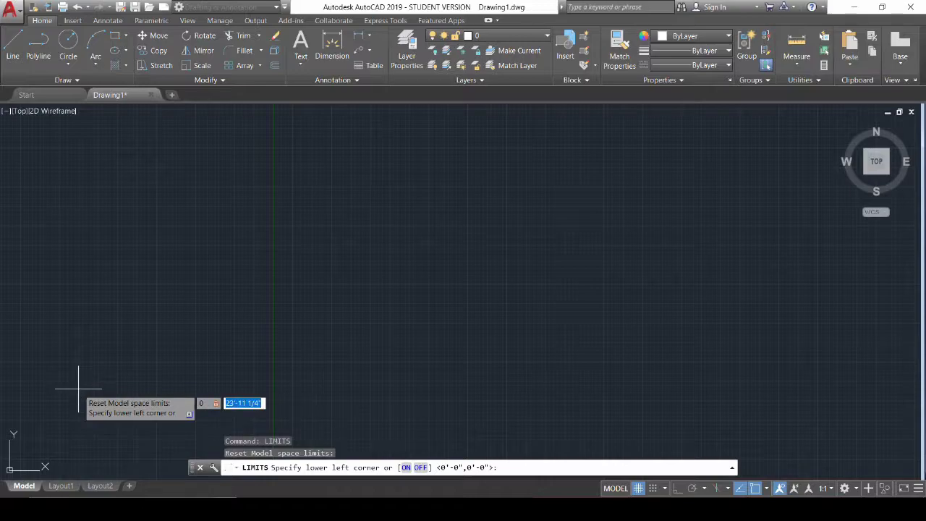
text(0)
key(Return)
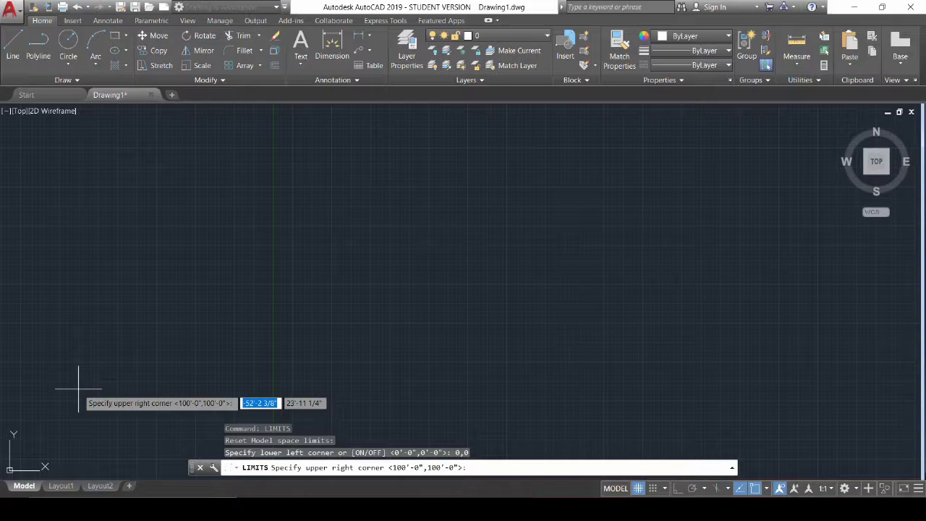
text(5)
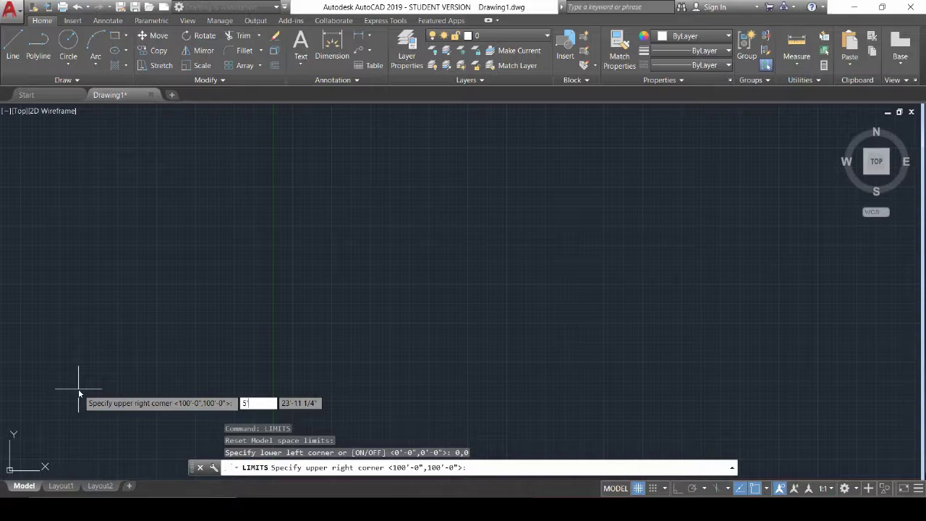
text(')
key(Tab)
text(5)
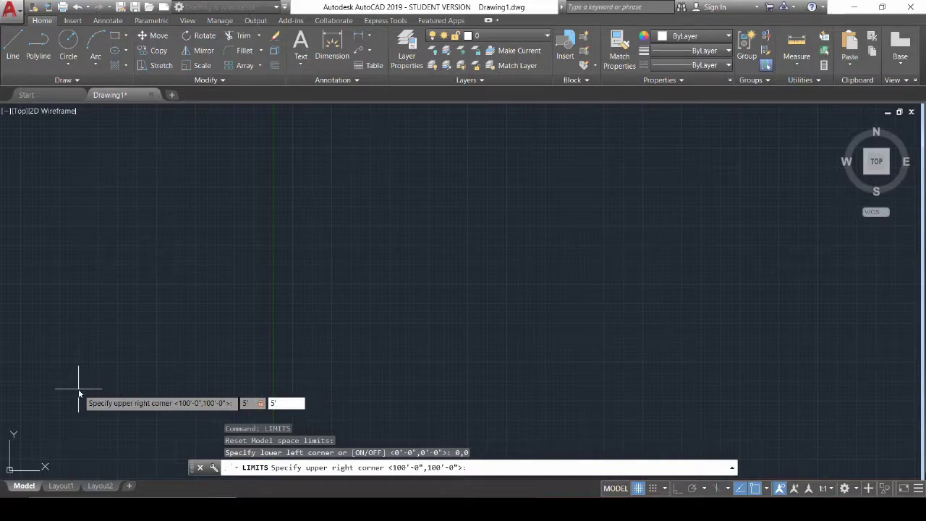
text(')
key(Return)
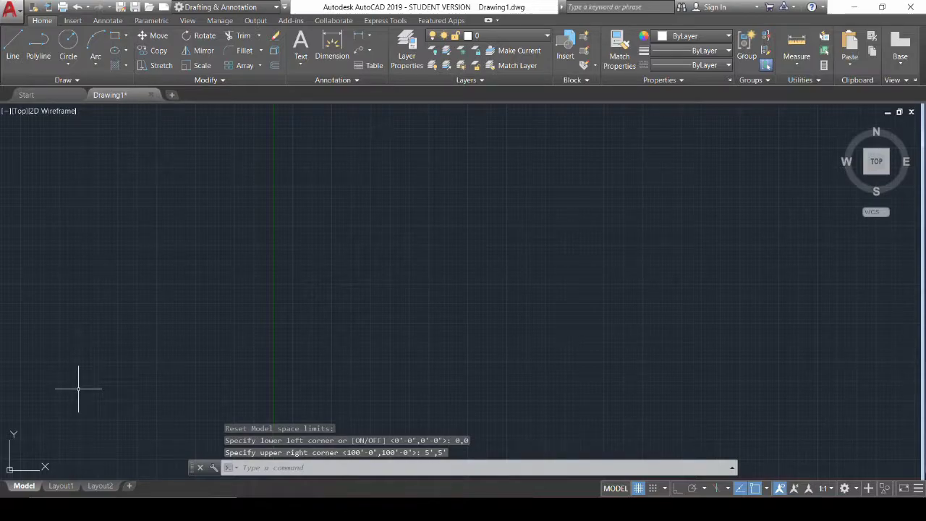
Zoom to extents, then start a rectangle with its first corner in the lower middle.
text(z)
key(Return)
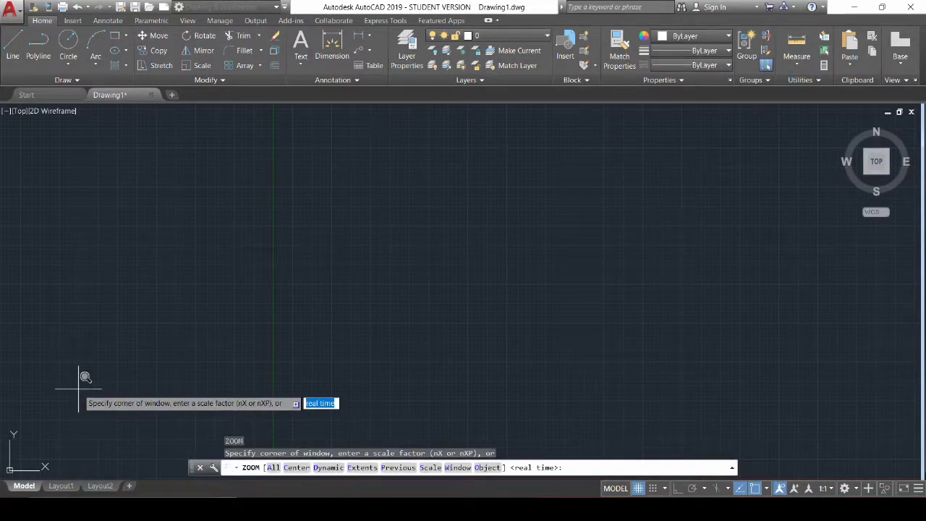
text(e)
key(Return)
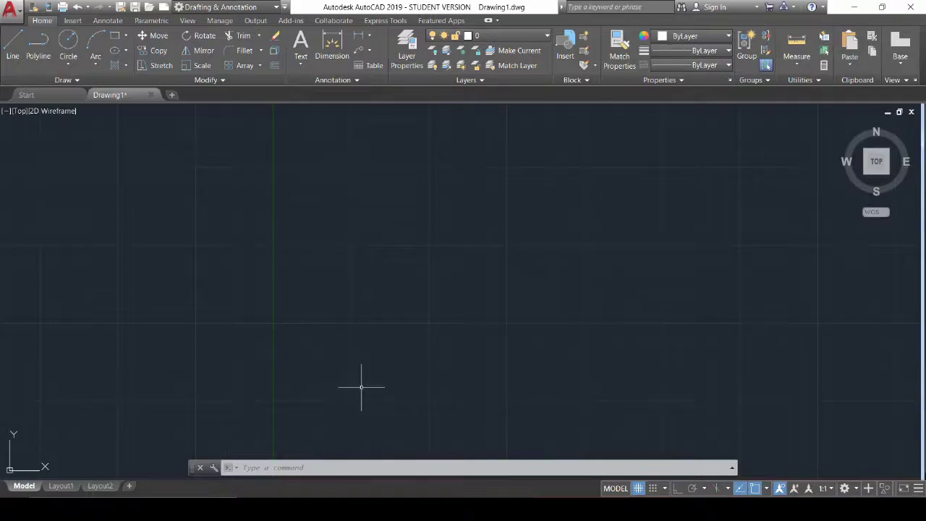
click(114, 36)
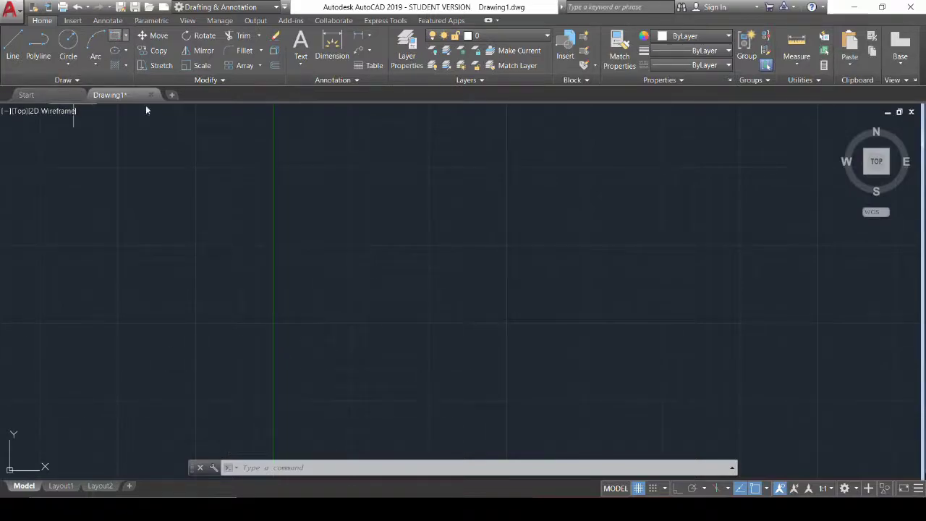
click(334, 412)
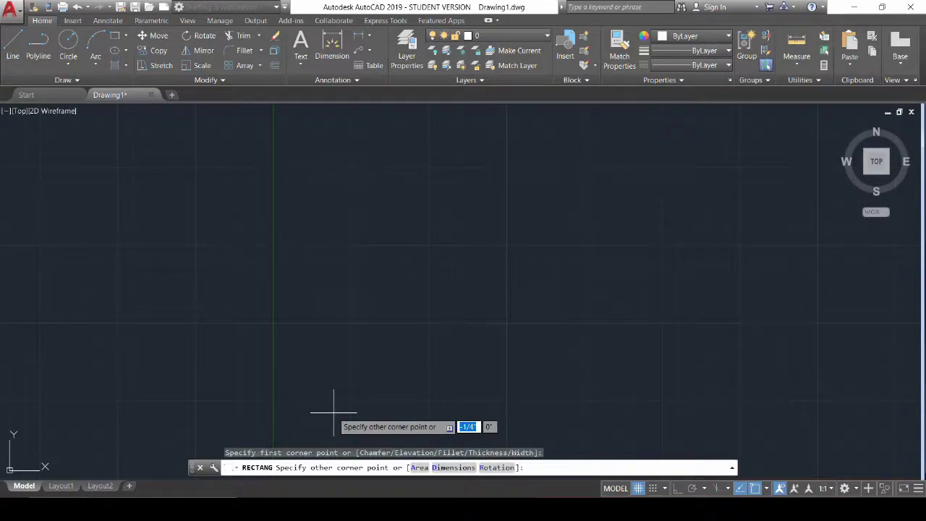